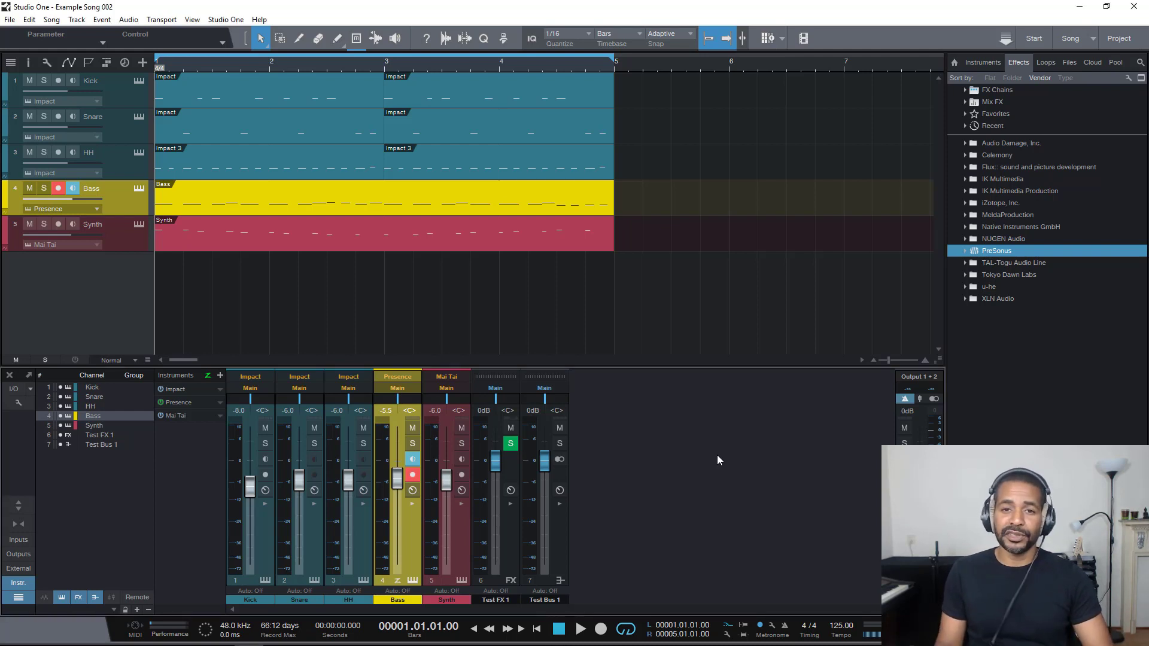
Step: Play the song from the start for a little over a bar and stop playback
key(space)
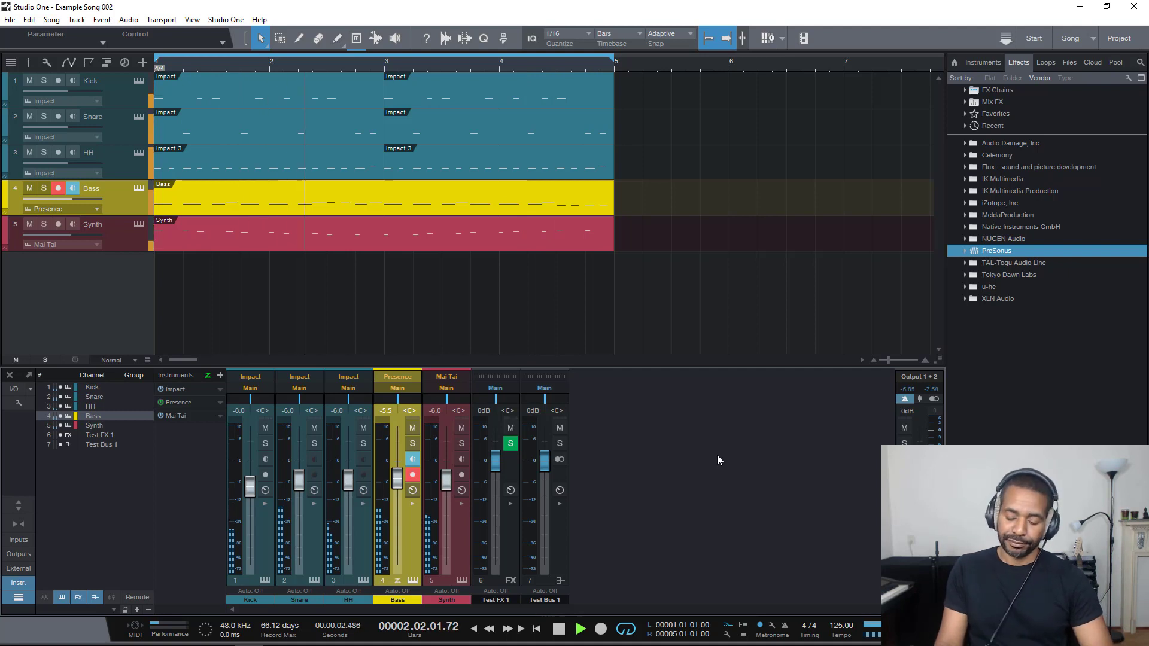
key(space)
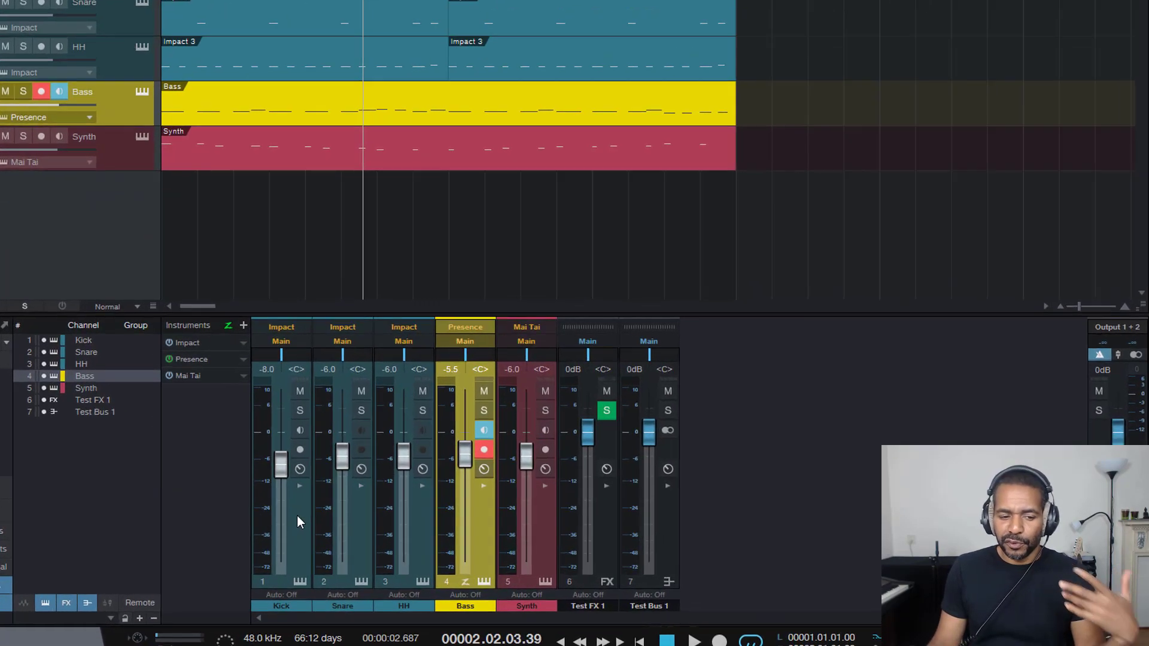
Step: Audition the Pop/Rock Kick pad in the Kick channel's Impact instrument and close the instrument window
click(264, 529)
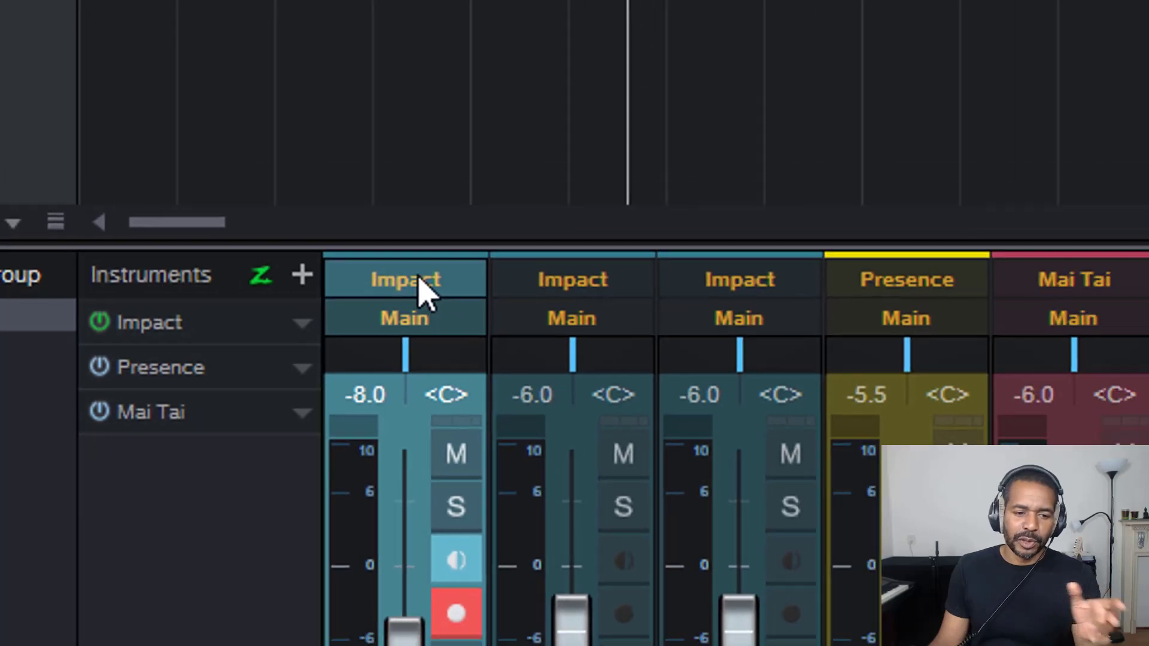
click(424, 287)
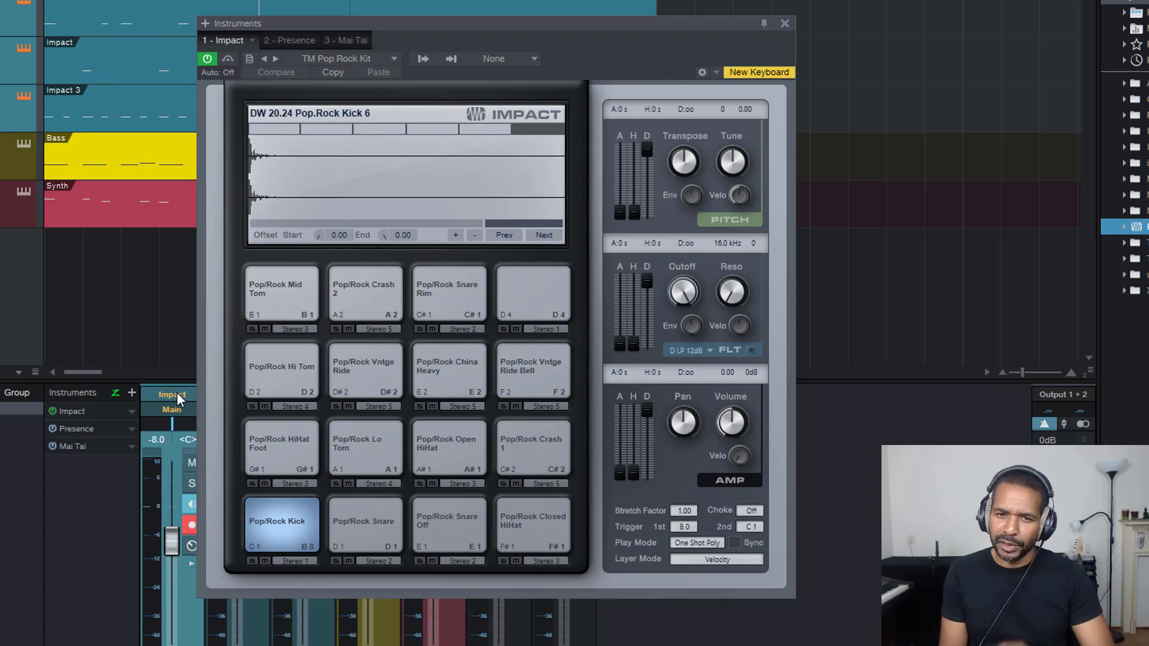
click(291, 511)
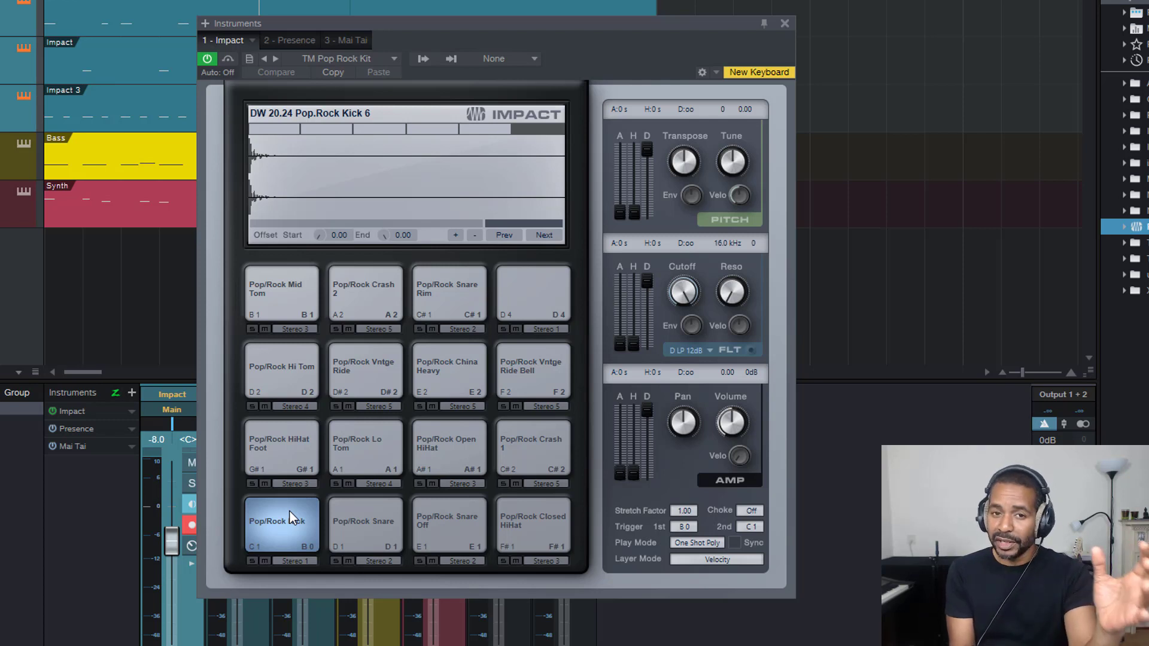
click(291, 519)
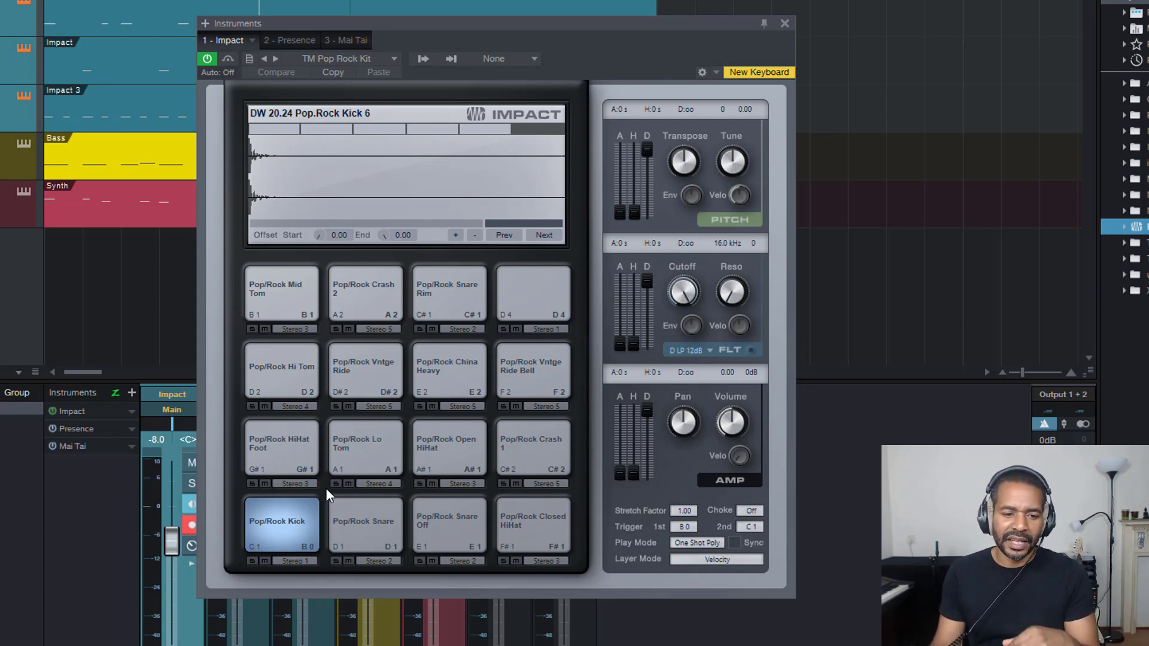
click(785, 23)
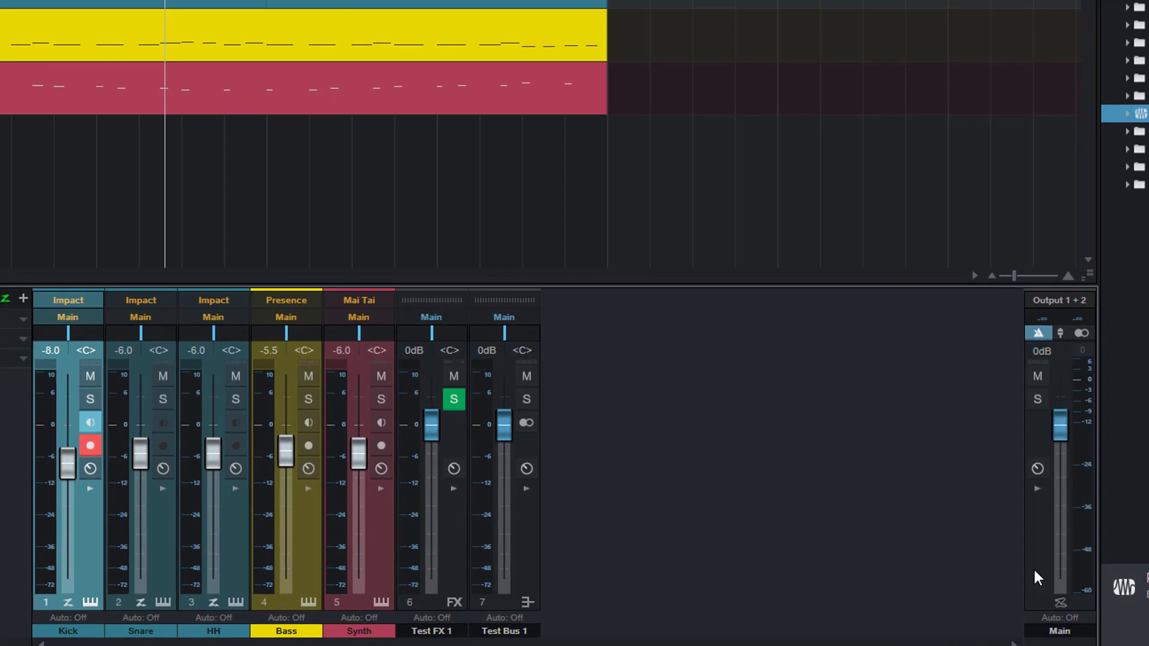
Step: Expand the Kick channel in the mixer to show its inserts and sends
click(1035, 571)
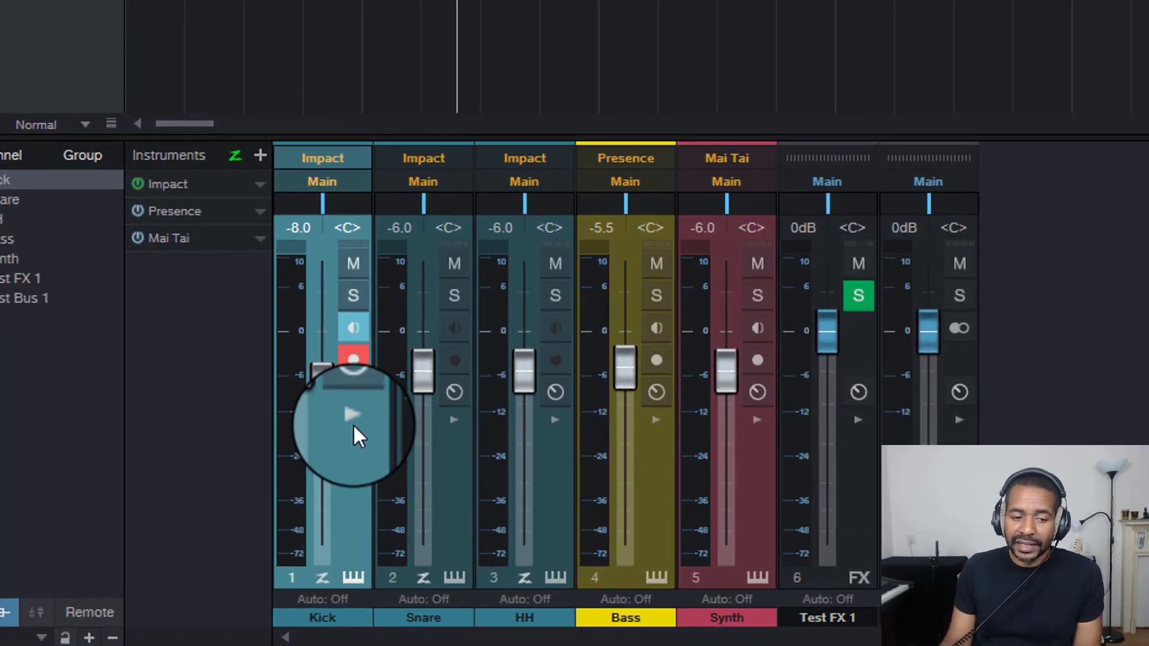
click(353, 423)
click(353, 423)
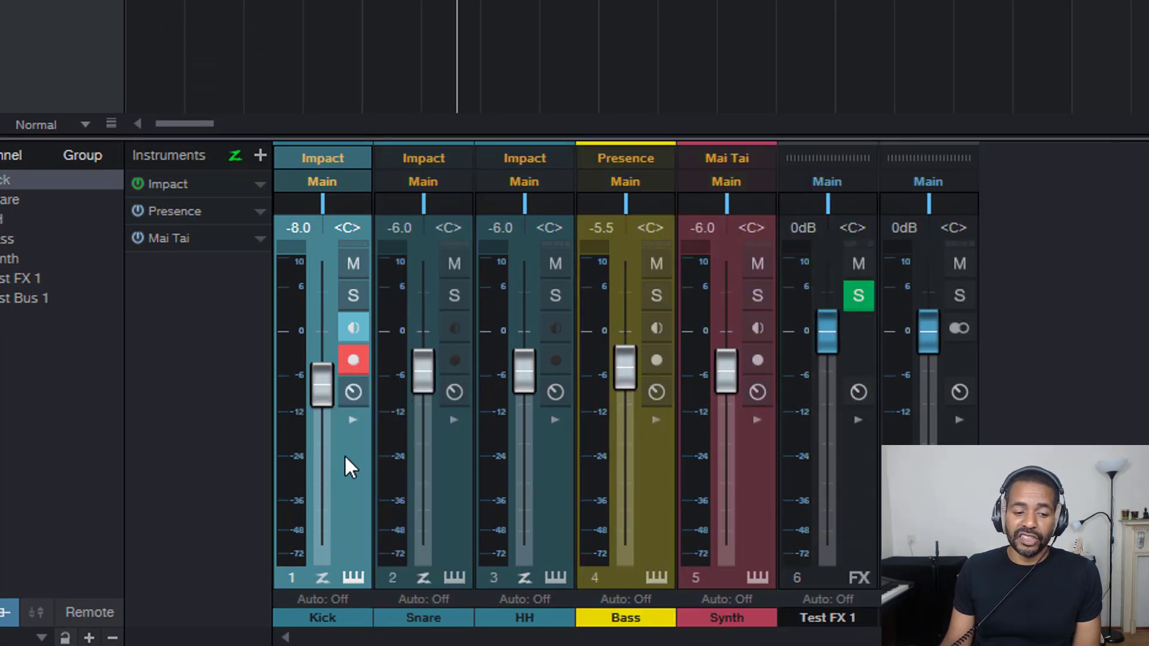
click(343, 455)
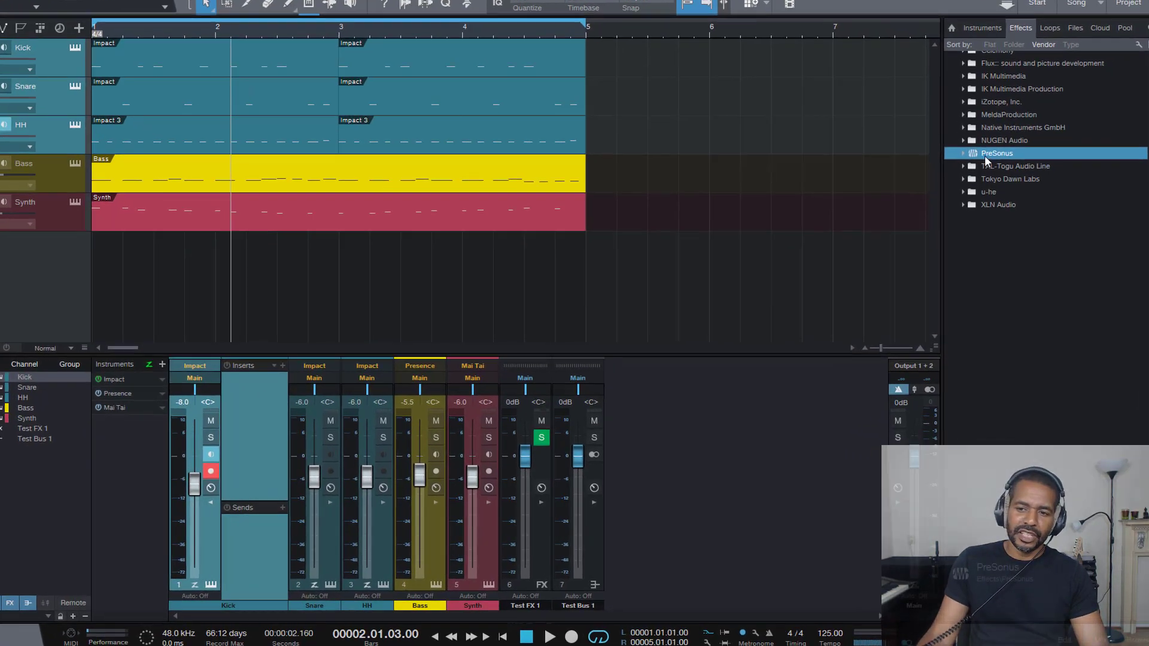
Step: Insert the PreSonus Pro EQ on the Kick channel and play the channel soloed
double_click(986, 181)
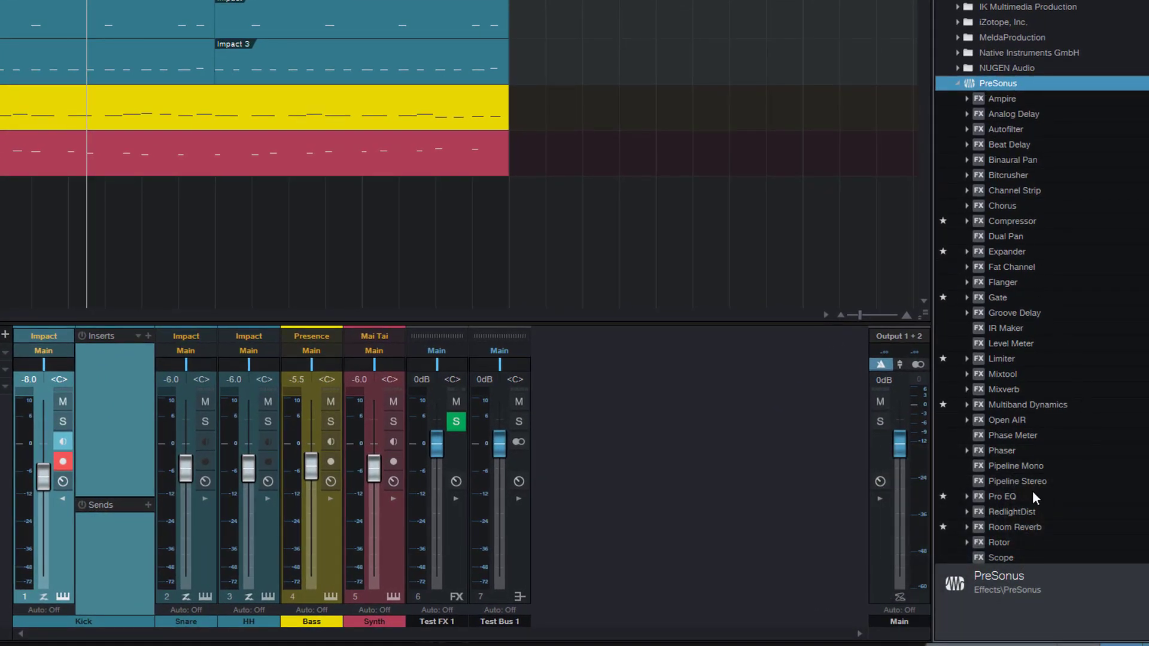
drag(1010, 498, 110, 374)
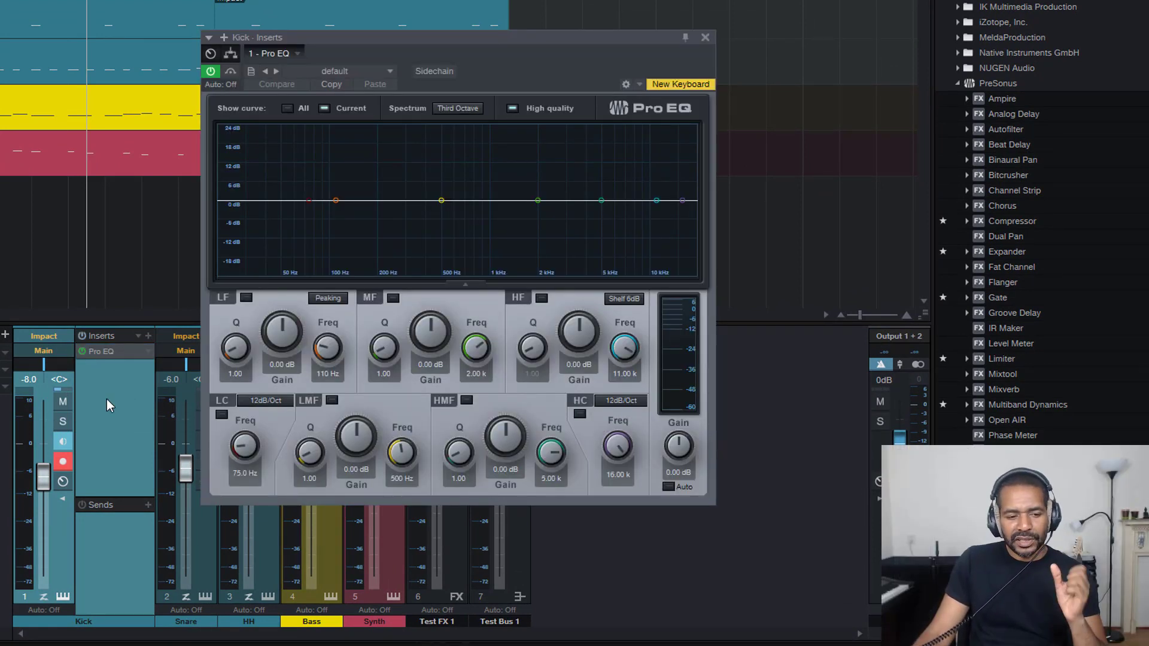
click(66, 420)
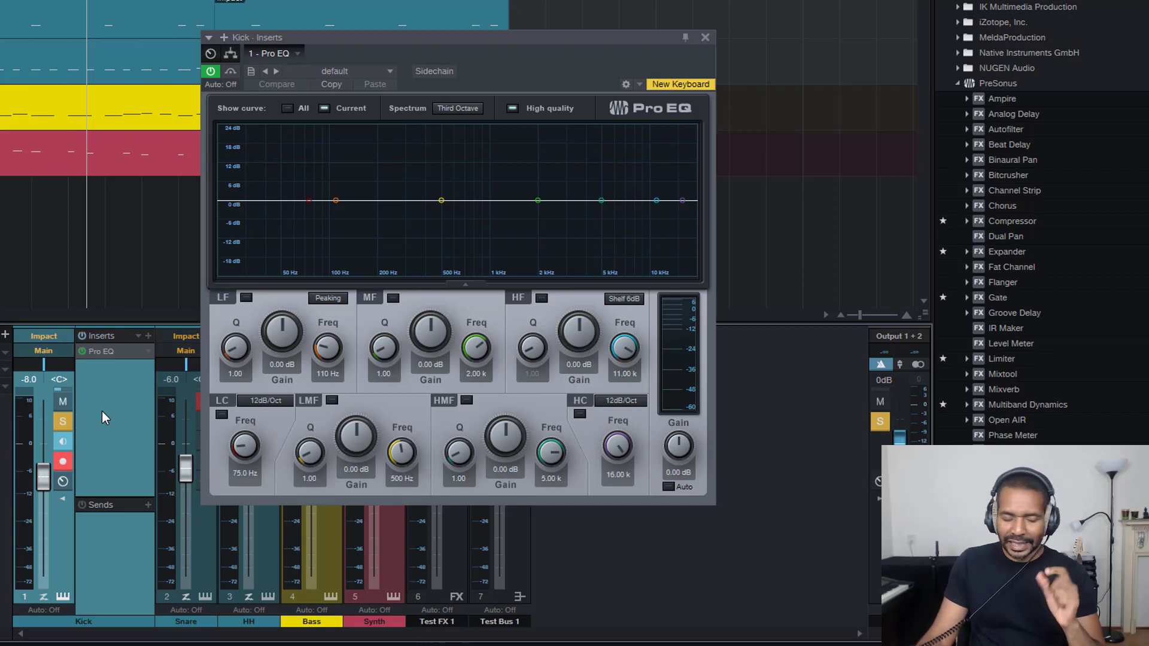
key(space)
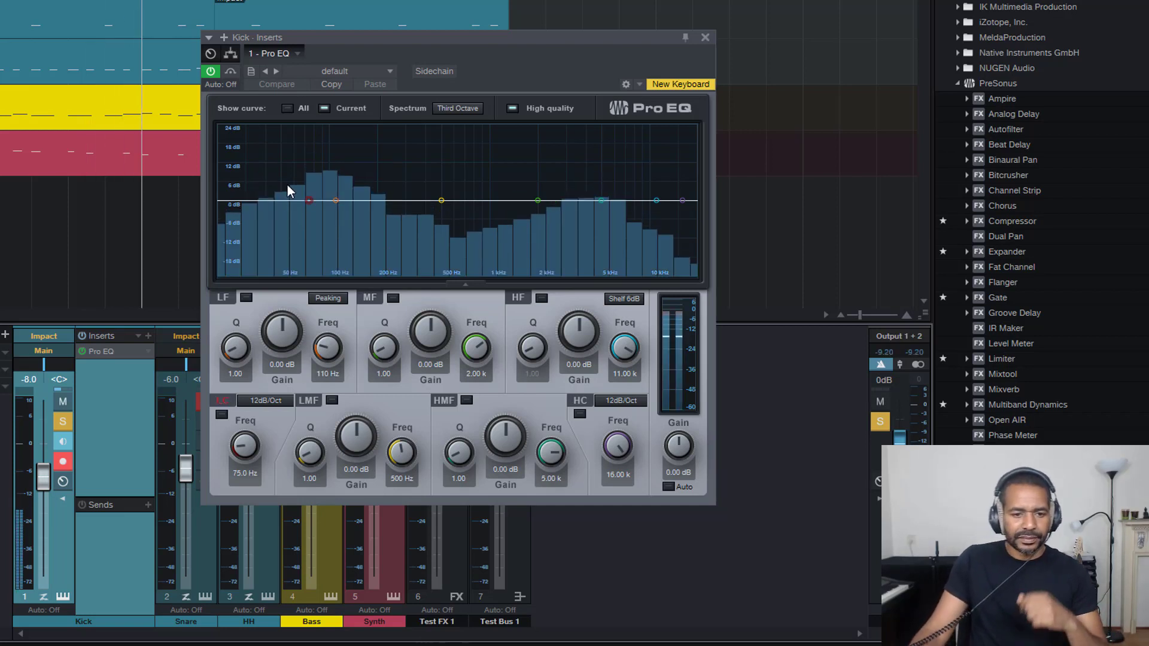
Step: Try a low cut at 596 Hz in the Kick's Pro EQ and compare it with the original setting
click(221, 414)
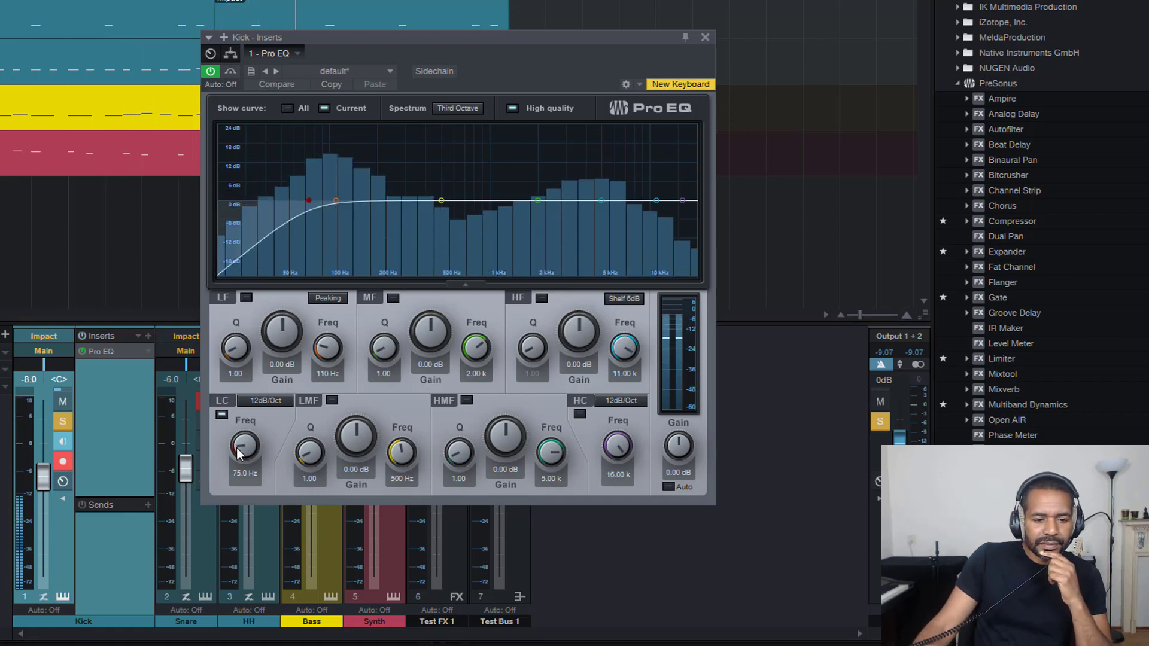
drag(245, 446, 242, 400)
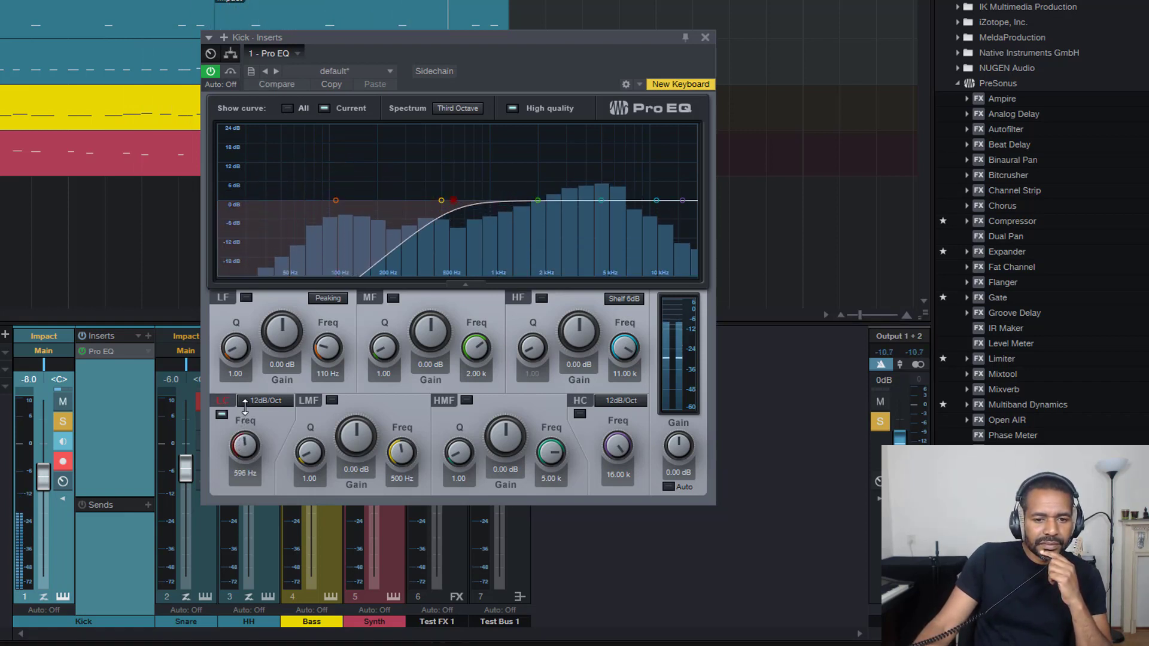
click(269, 83)
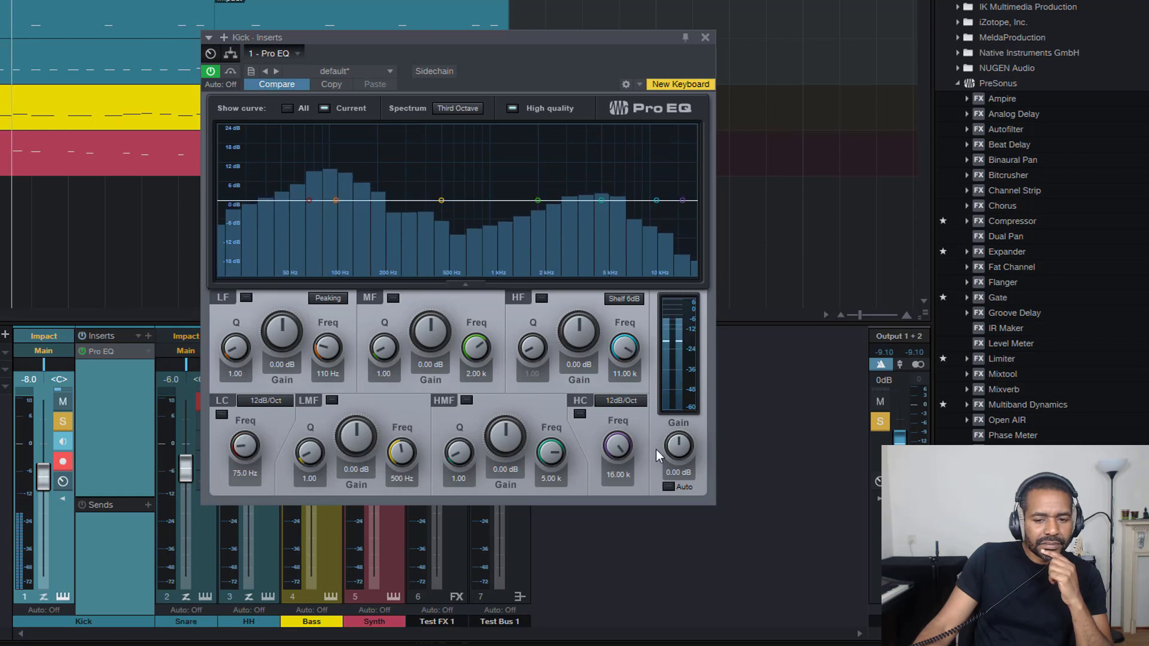
Step: Enable the high cut in the Kick's Pro EQ and lower its cutoff frequency
click(580, 414)
drag(617, 446, 593, 486)
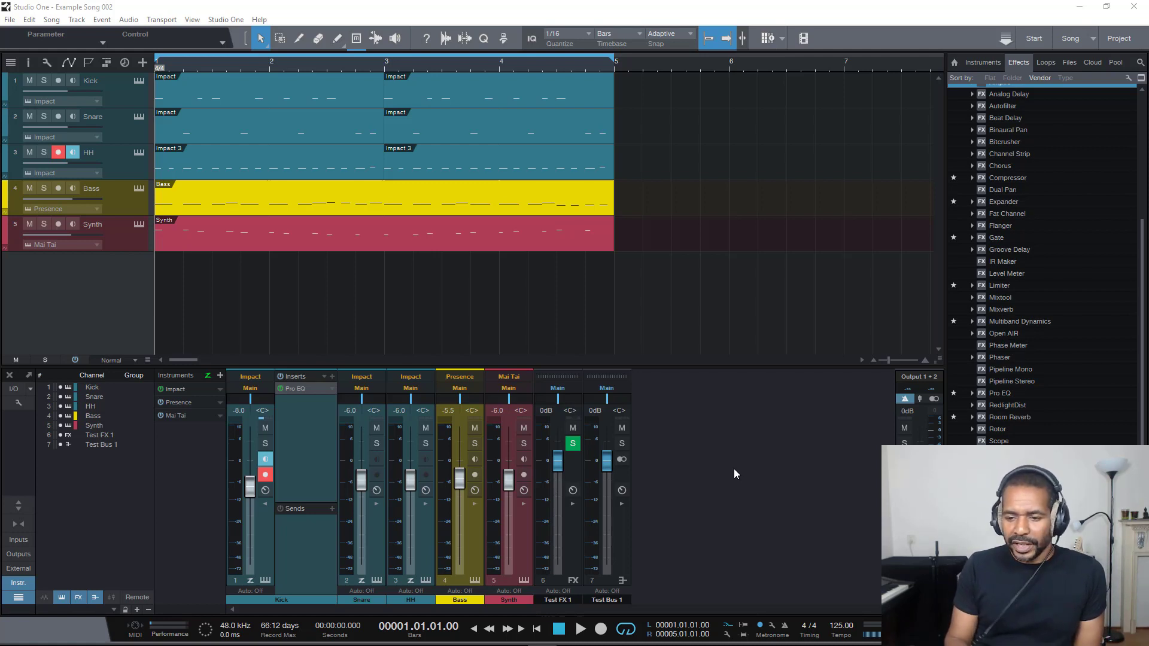
Step: Add a send on the Kick channel that routes to a new FX channel
click(983, 418)
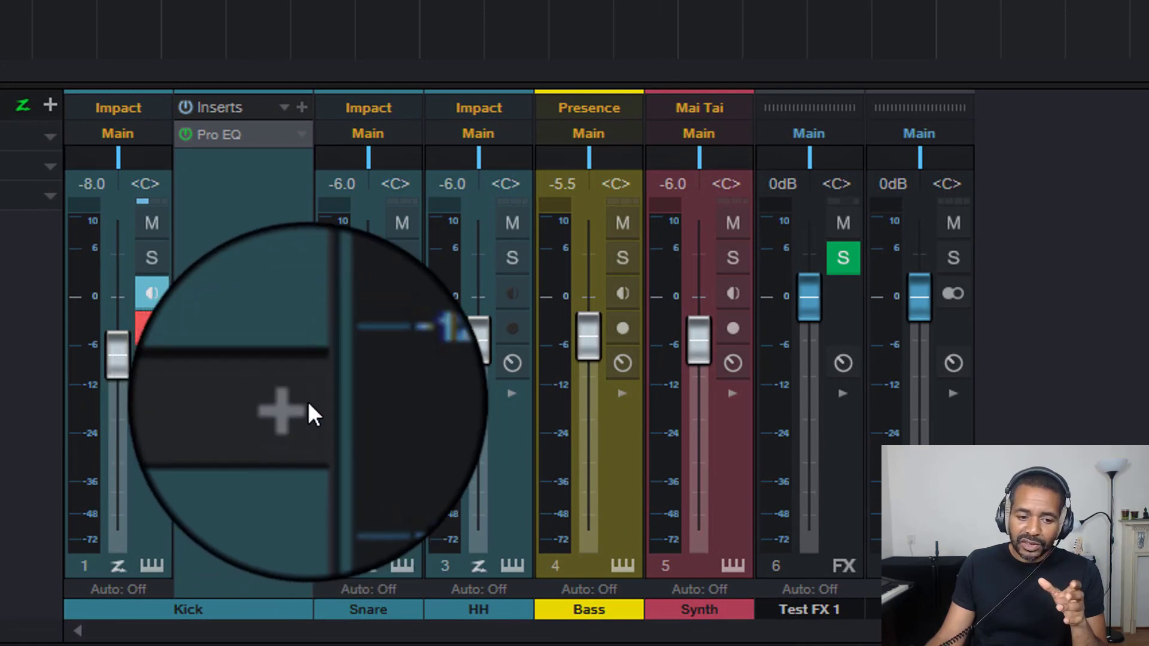
click(298, 404)
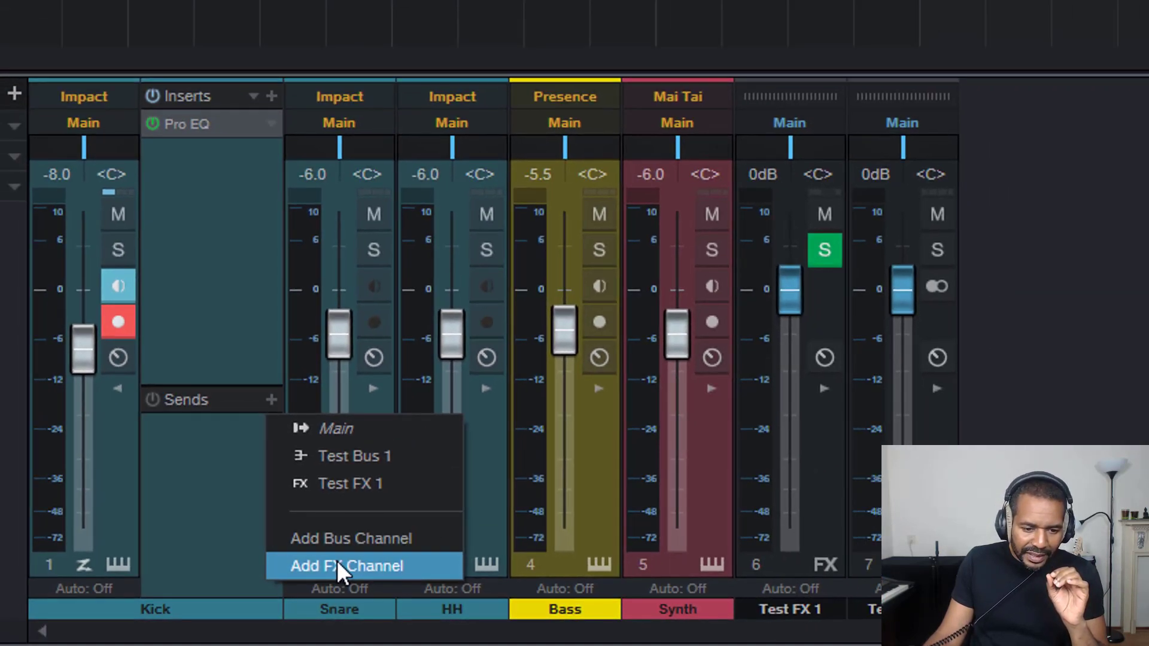
click(361, 537)
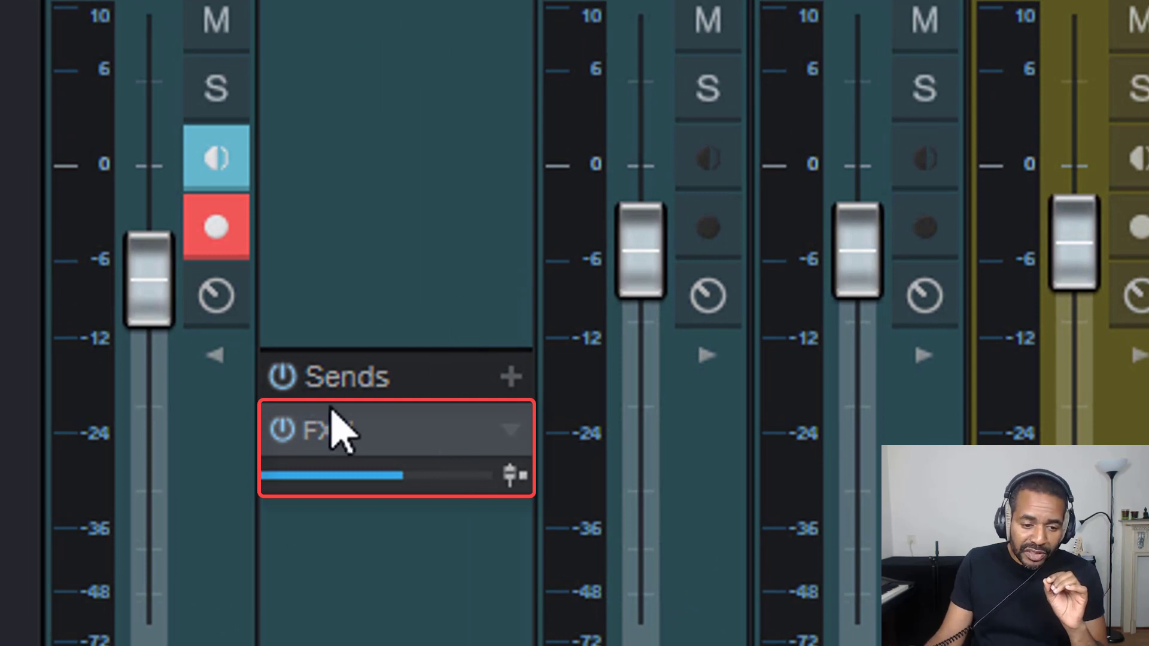
Step: Raise the level of the Kick channel's FX 1 send slightly
mouse_move(427, 490)
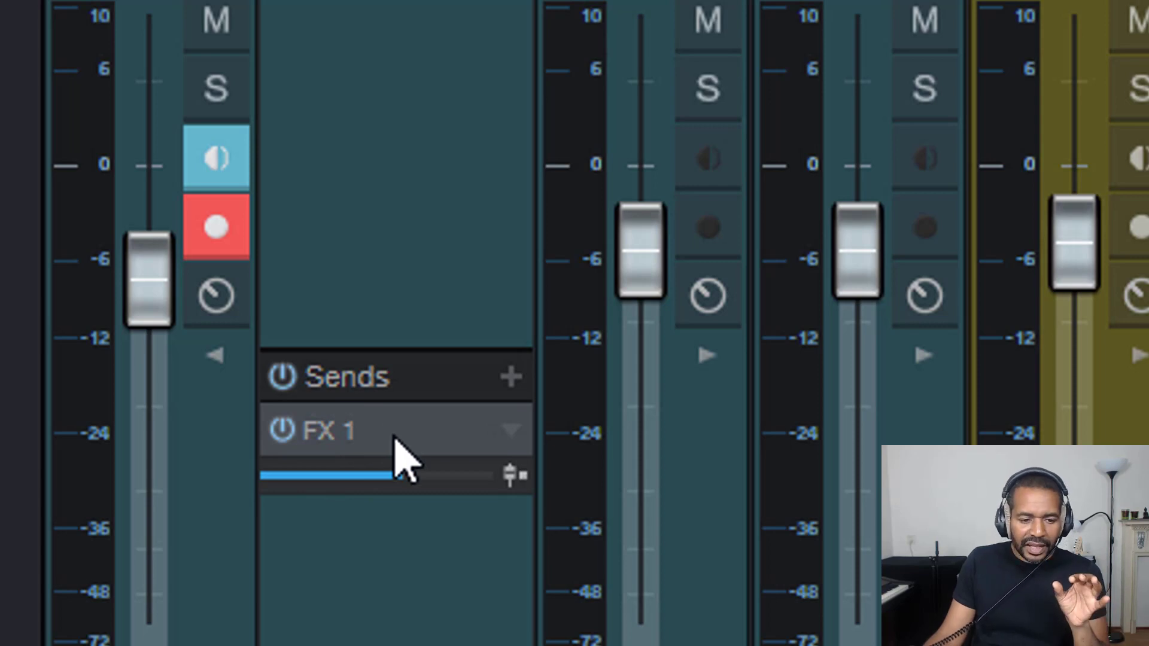
mouse_move(390, 479)
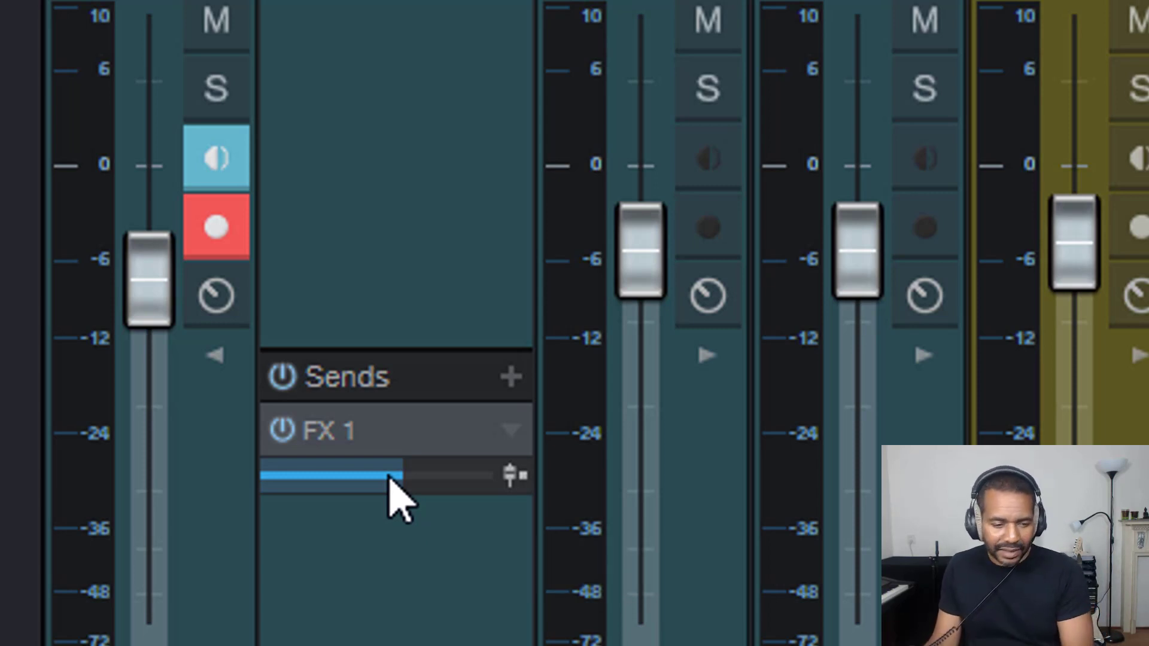
mouse_move(390, 477)
mouse_down()
mouse_move(323, 479)
mouse_move(447, 477)
mouse_move(404, 479)
mouse_up()
scroll(406, 445, up, 2)
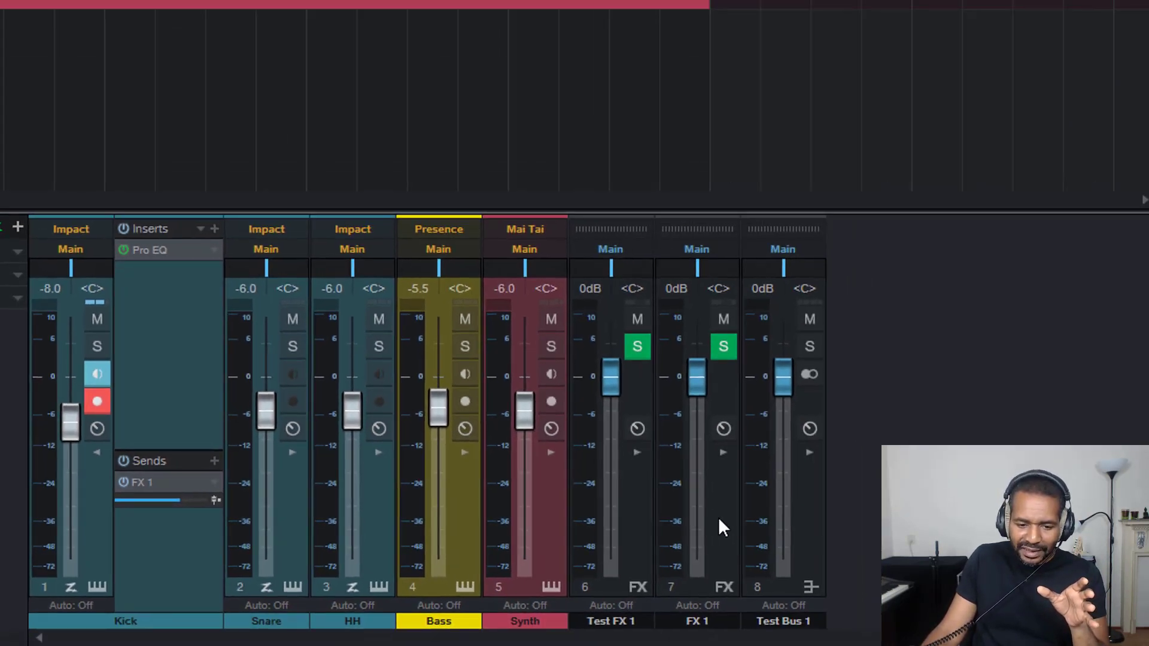
Step: Rename the new FX 1 channel in the mixer as Dog
click(718, 517)
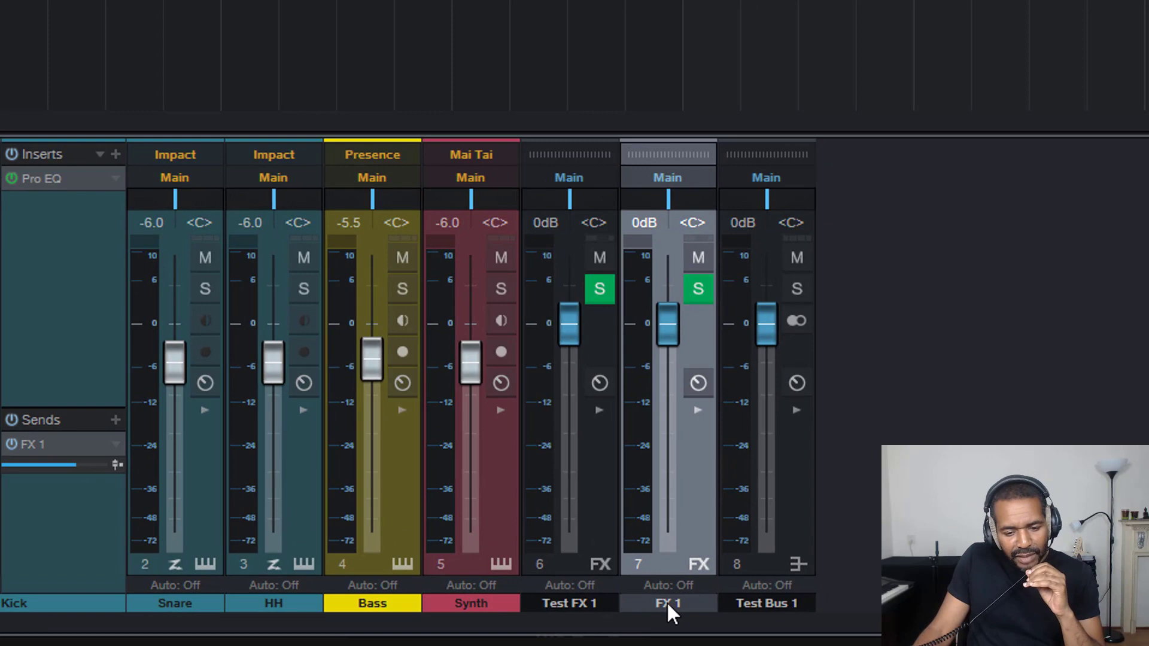
double_click(694, 622)
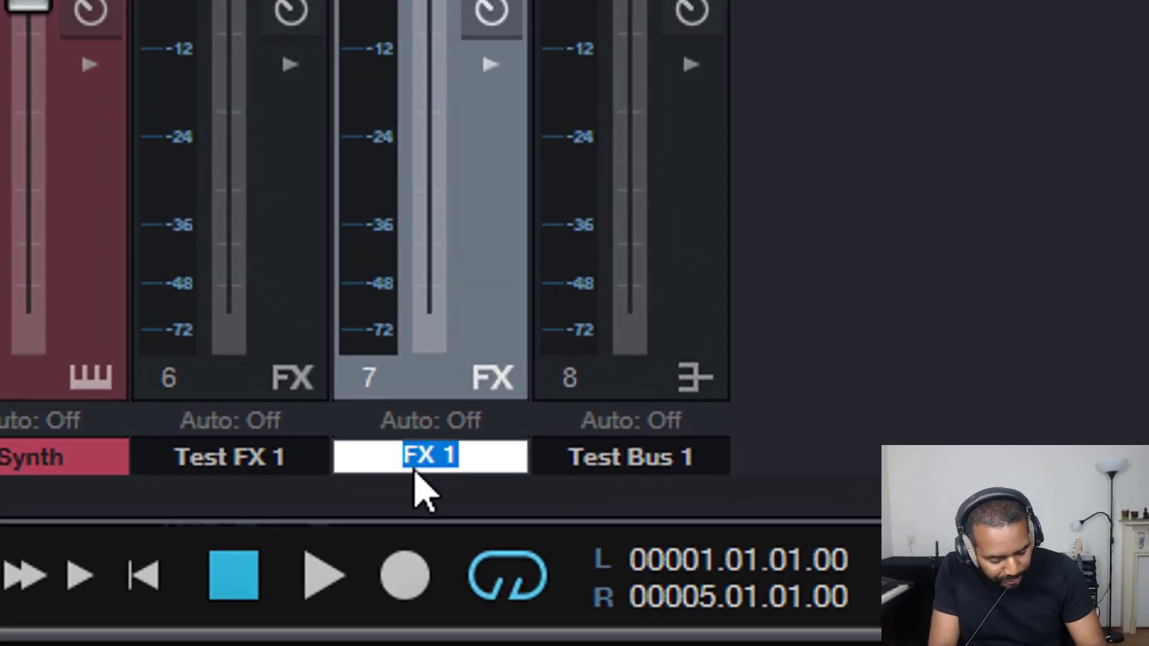
text(Dog)
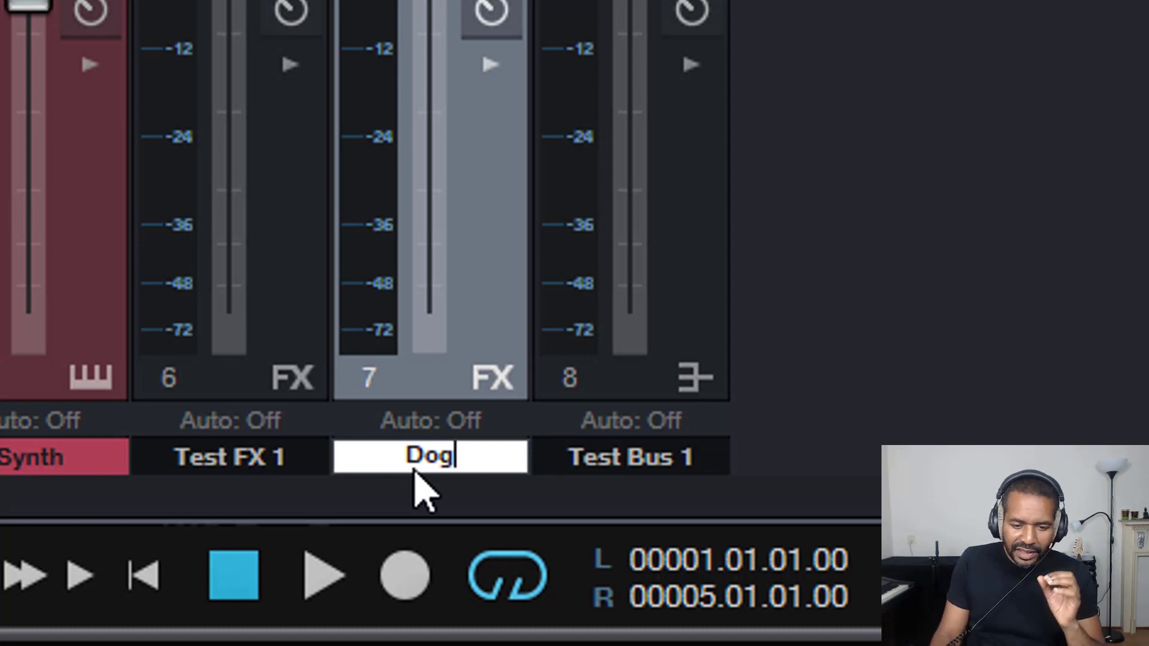
key(Return)
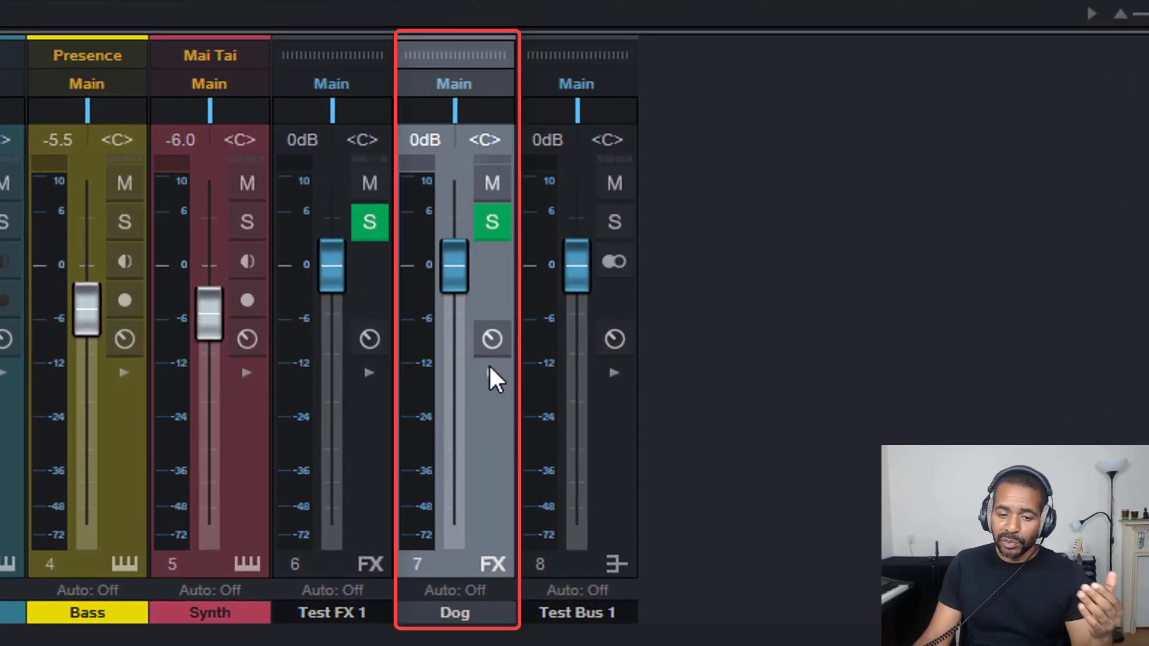
Step: Expand the Dog FX channel and insert Room Reverb on it, closing the reverb's window
click(572, 454)
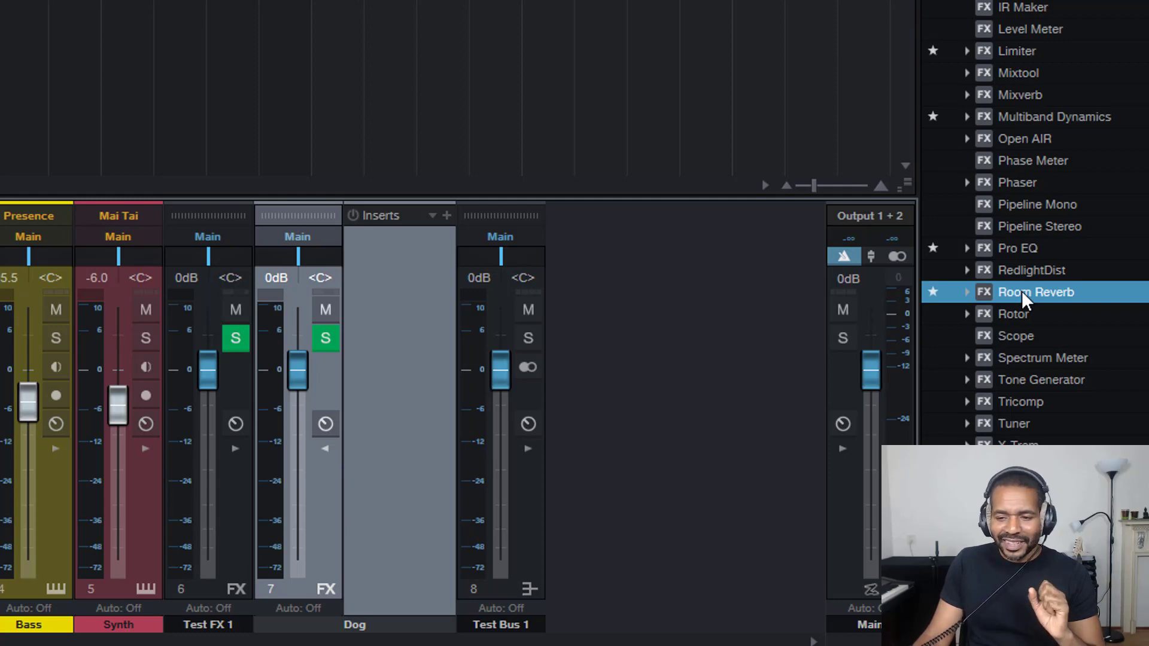
drag(1022, 292, 393, 277)
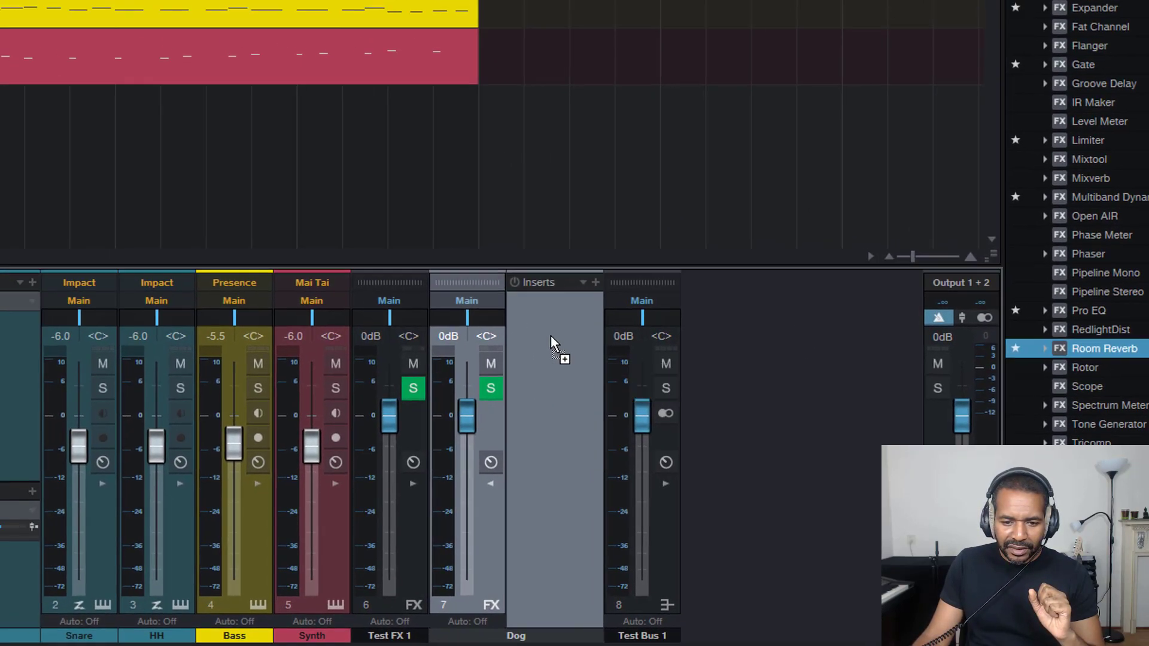
drag(551, 335, 551, 337)
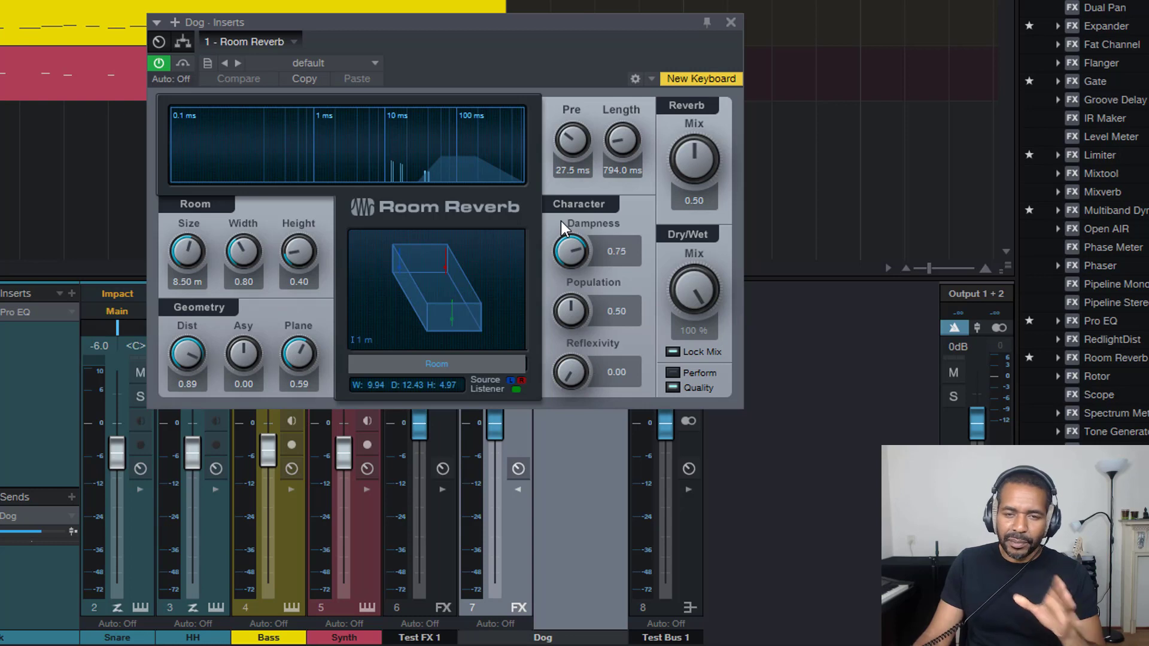
click(730, 19)
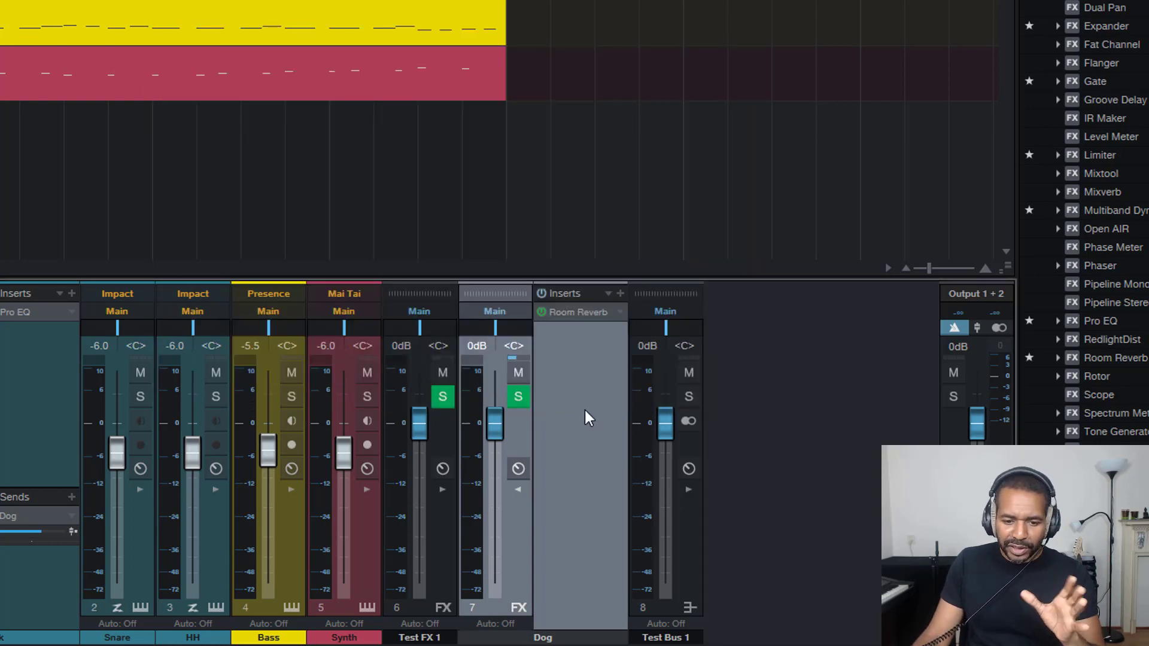
Step: Lower the Dog FX channel's volume fader to -5.1 dB
drag(499, 425, 494, 450)
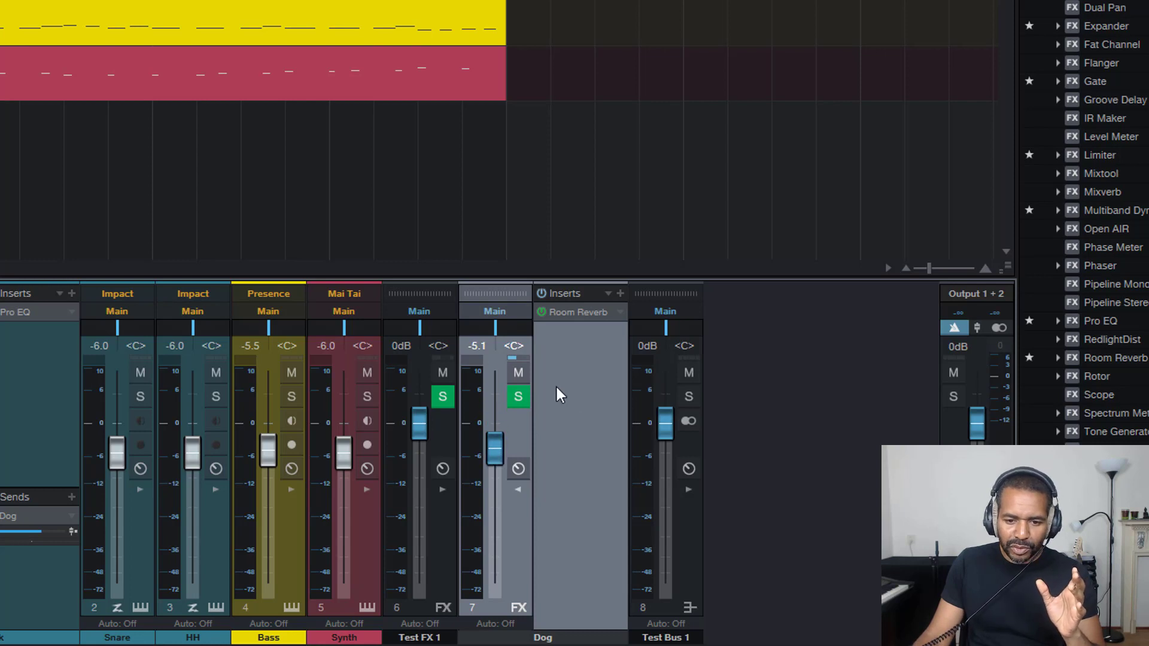